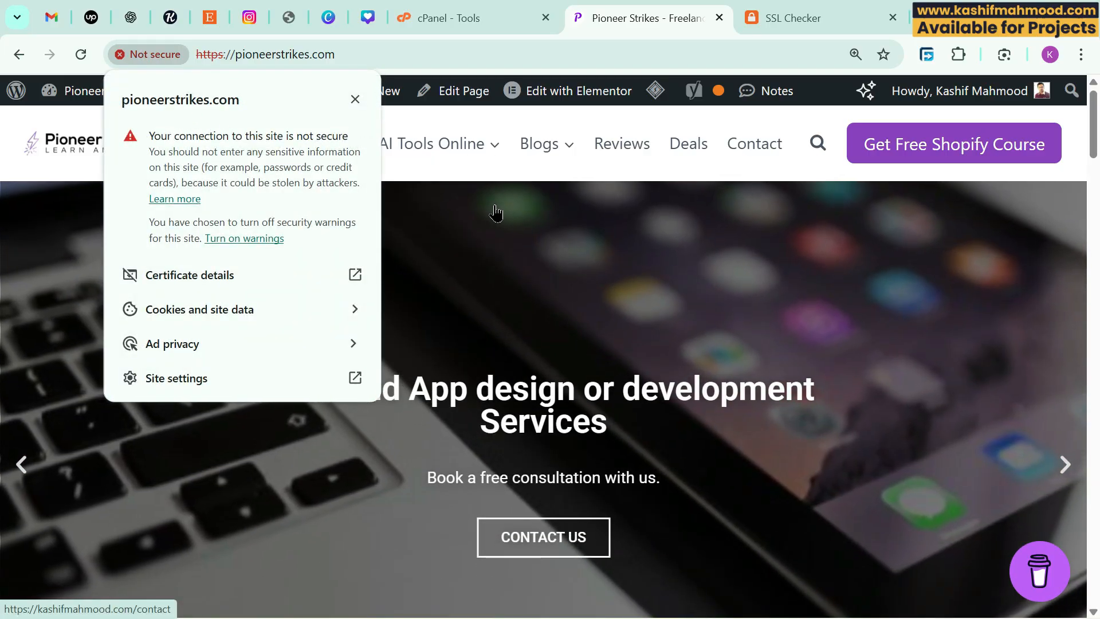
Step: Check the security indicator and address of the pioneerstrikes.com site
double_click(225, 51)
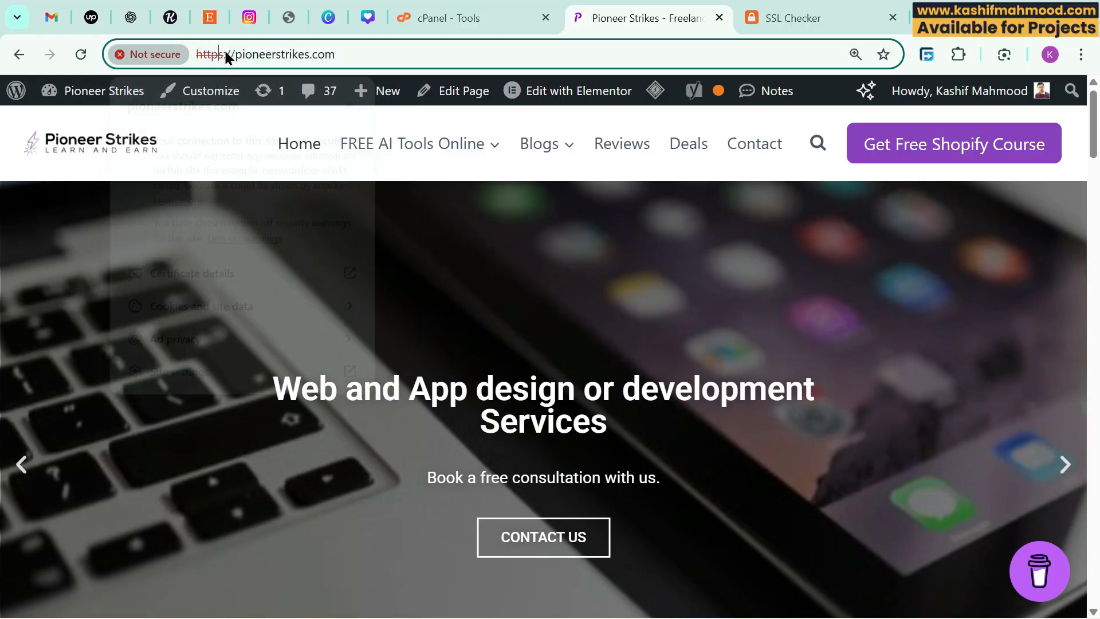
double_click(167, 55)
left_click(173, 55)
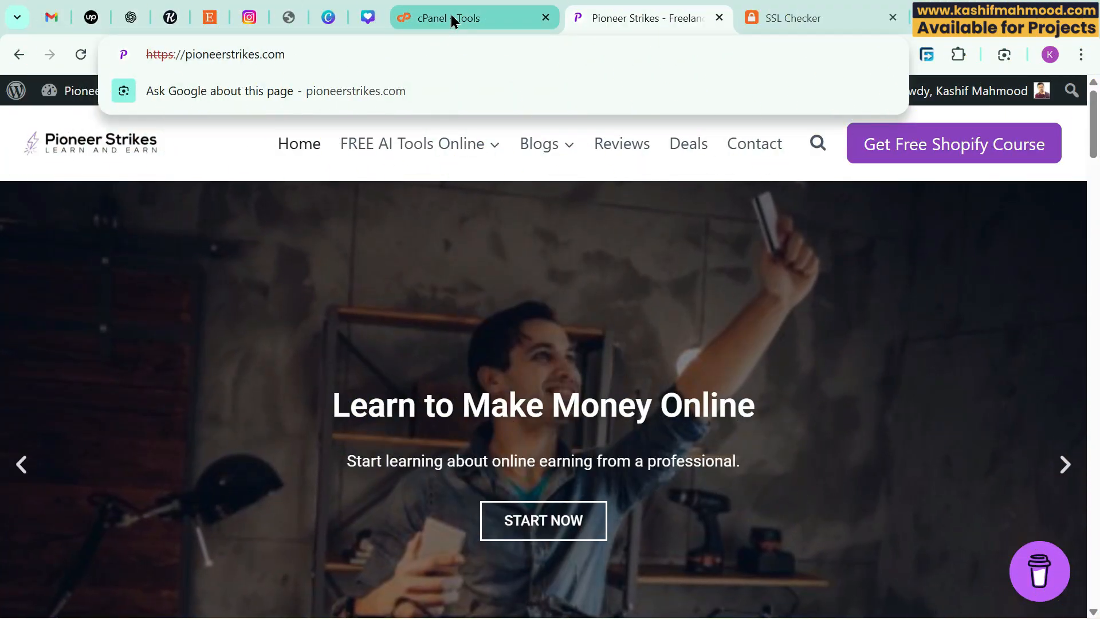
Step: Switch to cPanel, open the Namecheap SSL tool and sign in with the saved Namecheap account
left_click(450, 19)
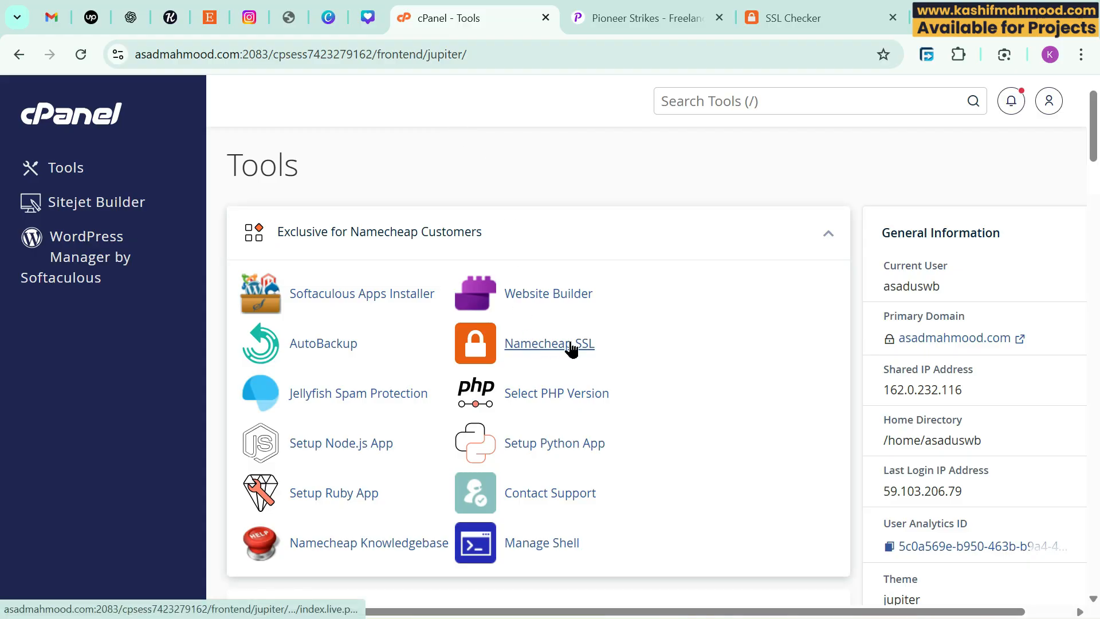
left_click(720, 102)
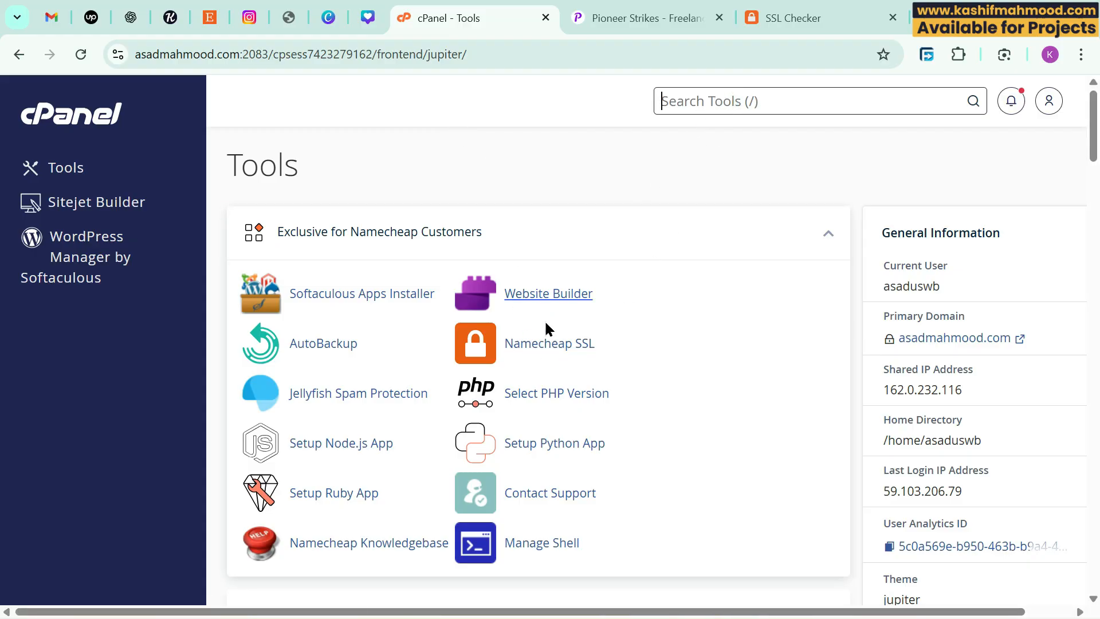
left_click(554, 344)
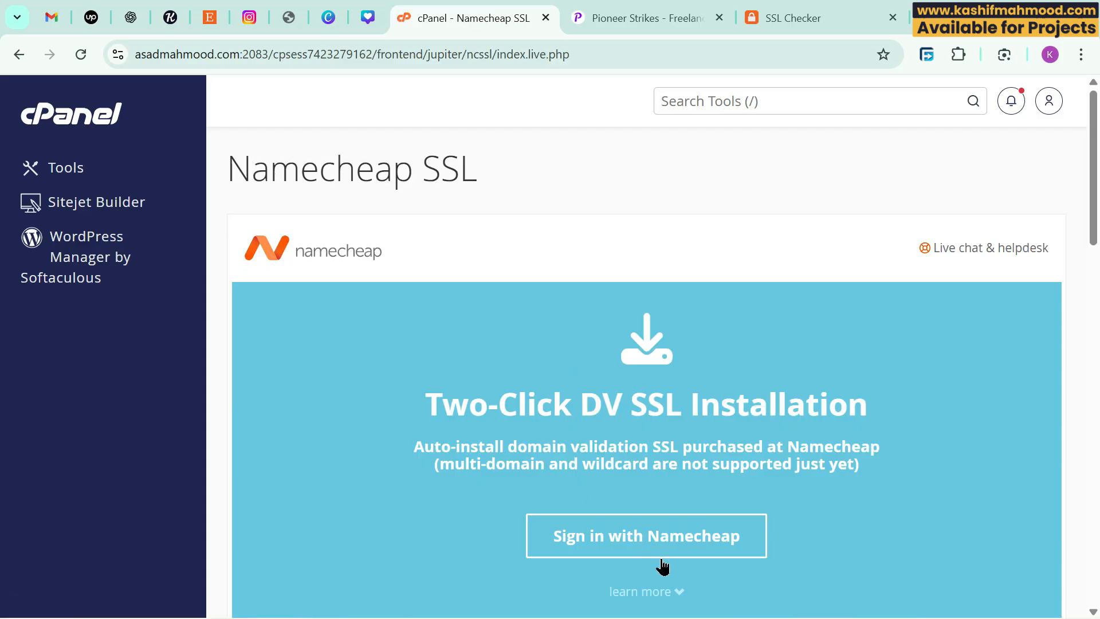
left_click(655, 543)
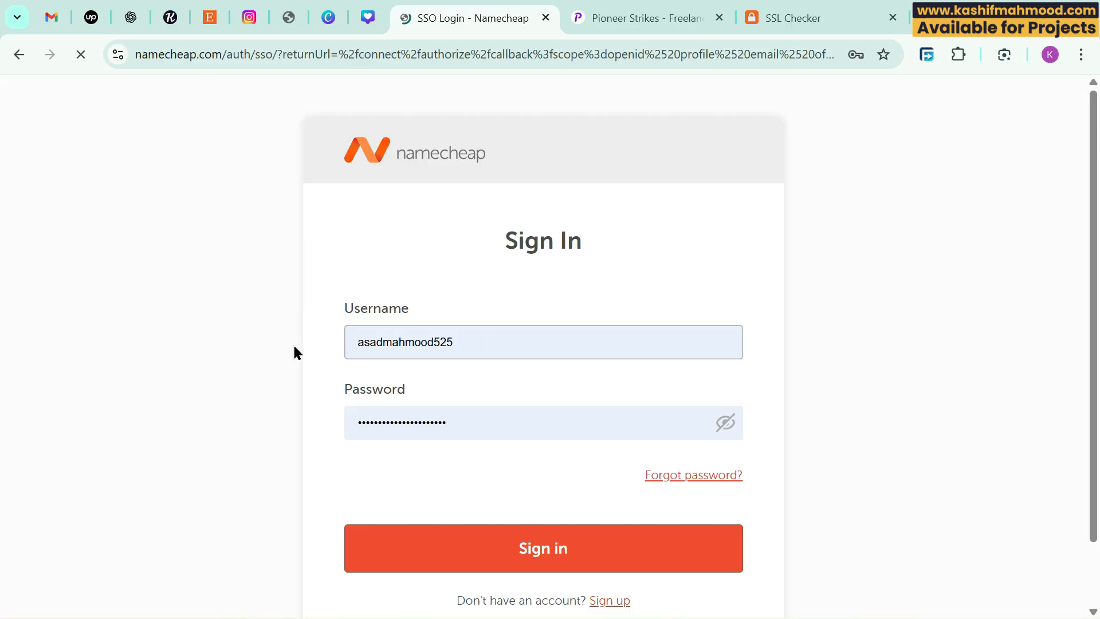
left_click(294, 344)
left_click(546, 559)
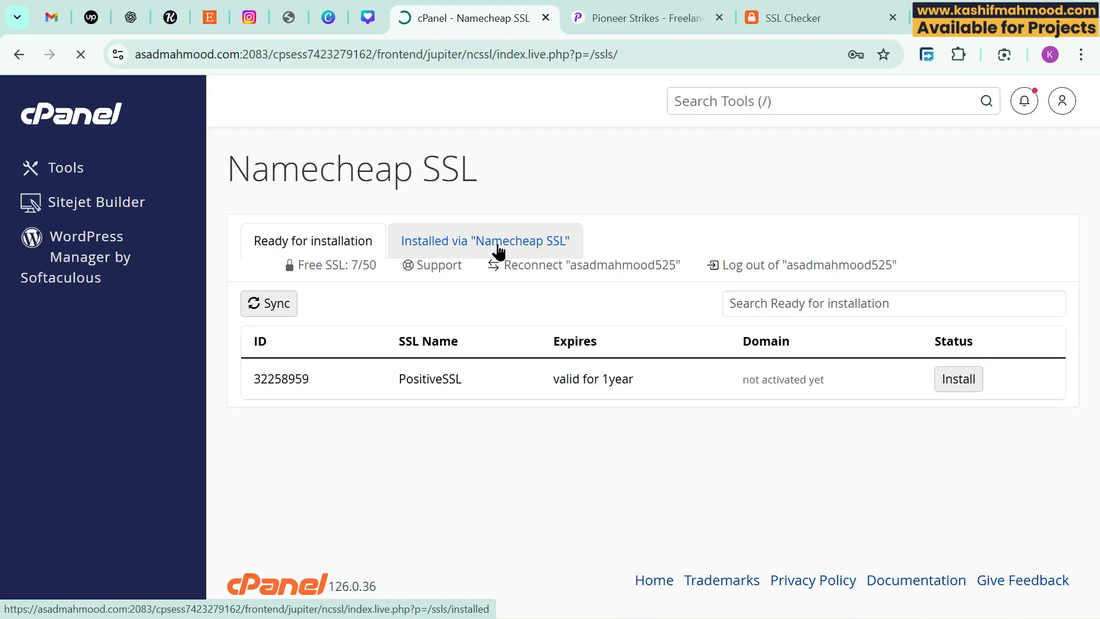
Step: Review the certificates installed via Namecheap SSL, checking the status of the pioneerstrikes.com entry
left_click(497, 246)
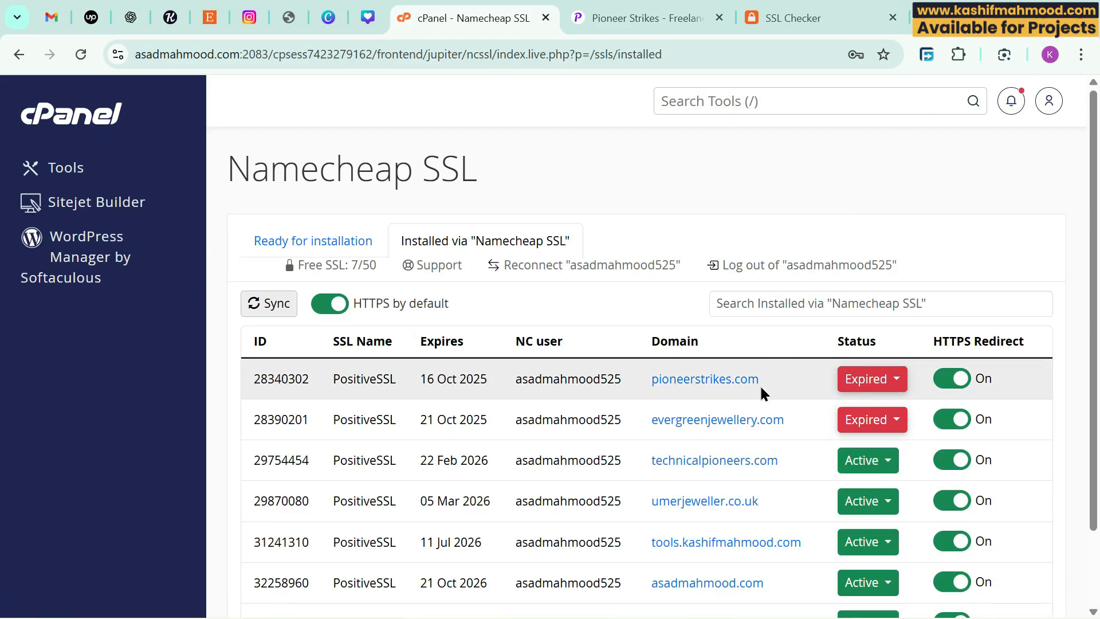
scroll(748, 385, "down", 2)
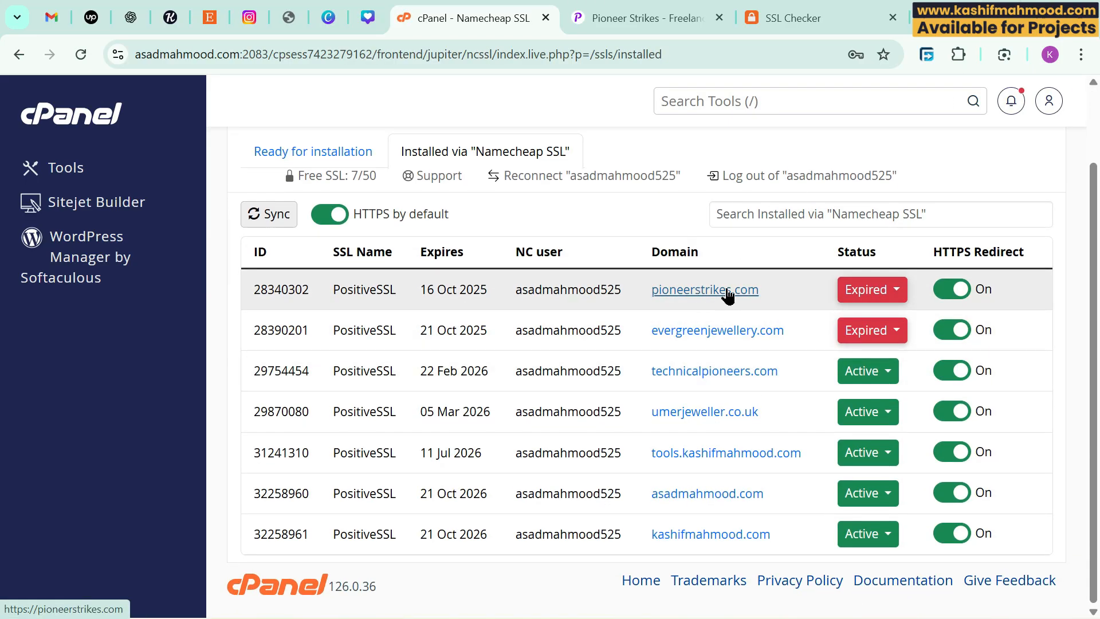
left_click(856, 292)
left_click(857, 294)
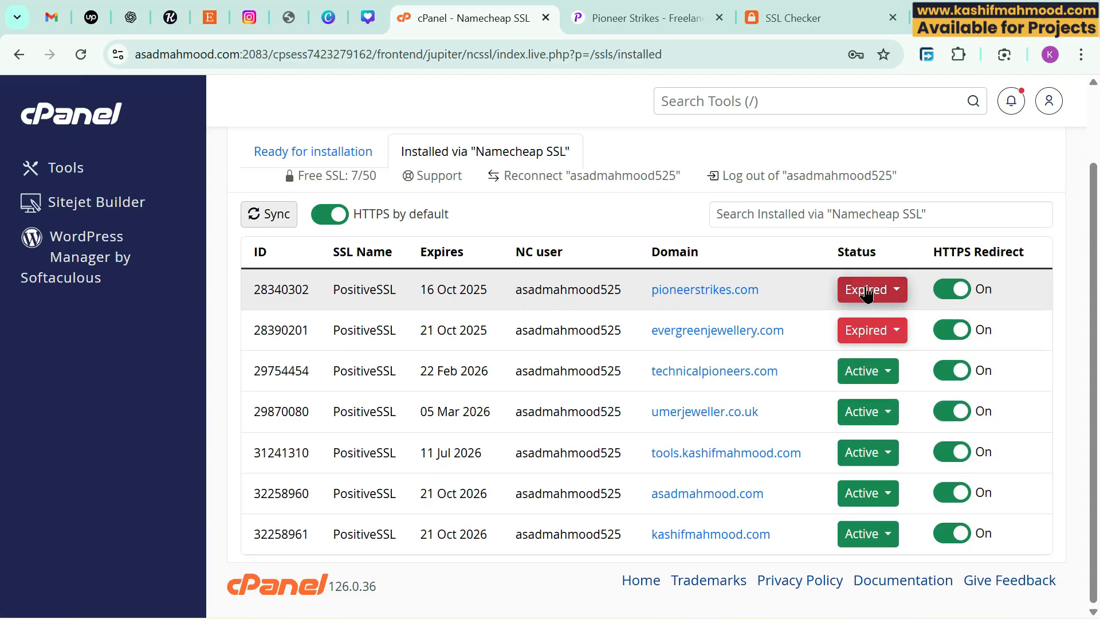
scroll(864, 292, "up", 2)
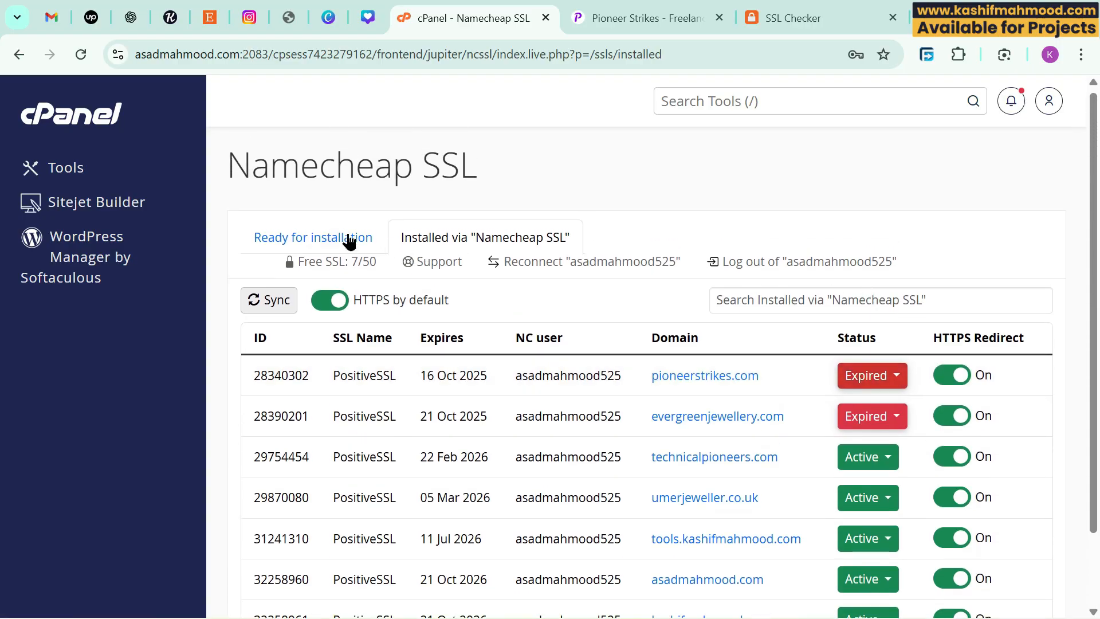
Step: Start installing the PositiveSSL certificate that is ready for installation and select pioneerstrikes.com as its domain
left_click(291, 237)
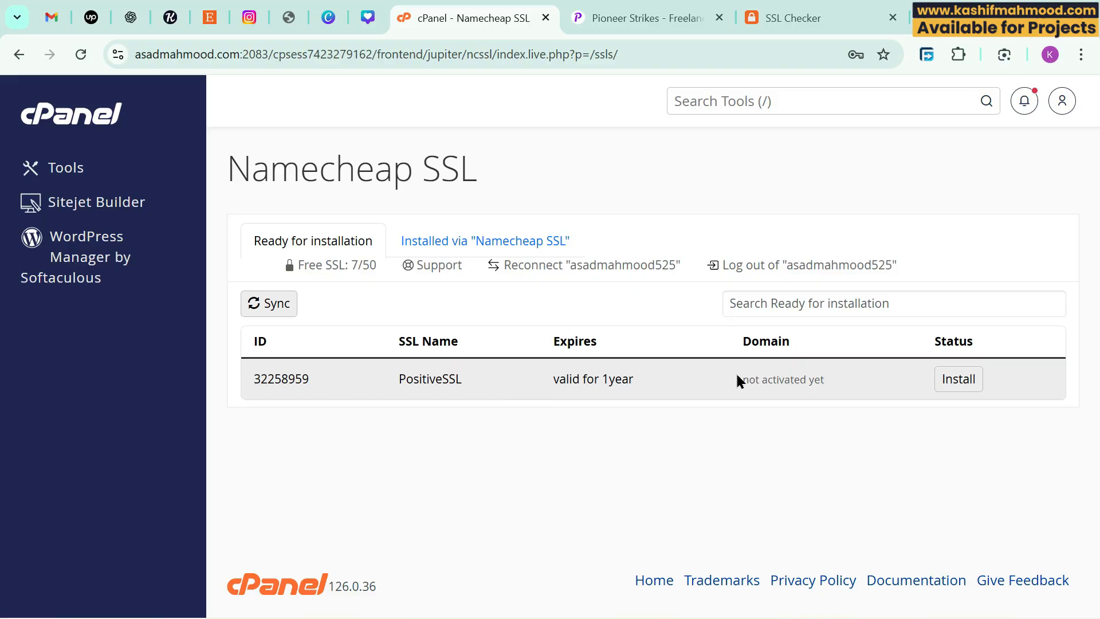
left_click(952, 382)
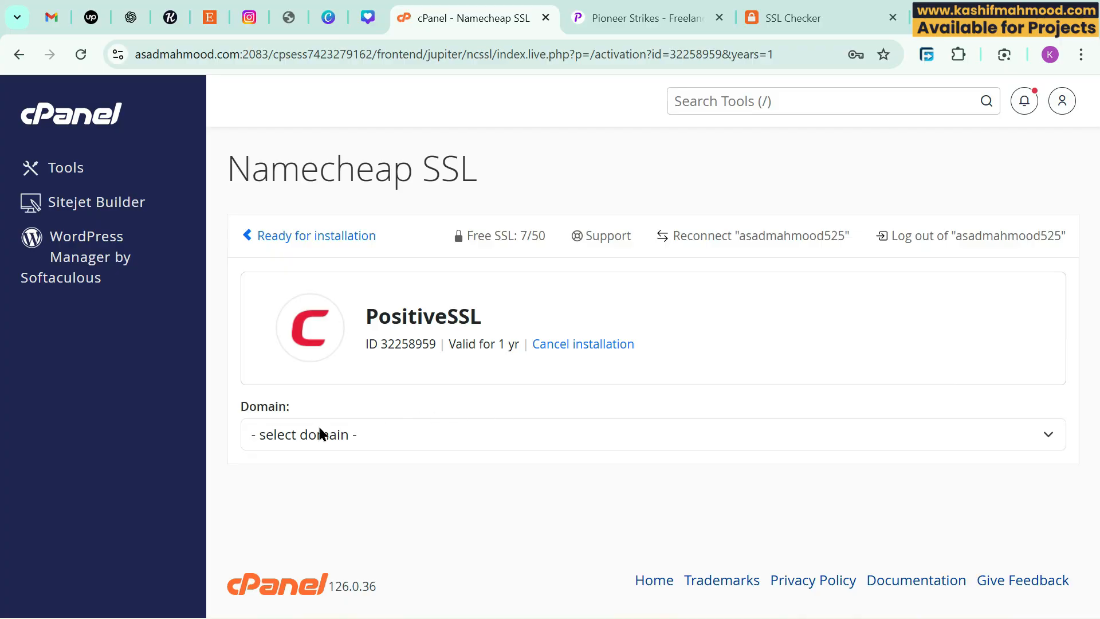
left_click(335, 430)
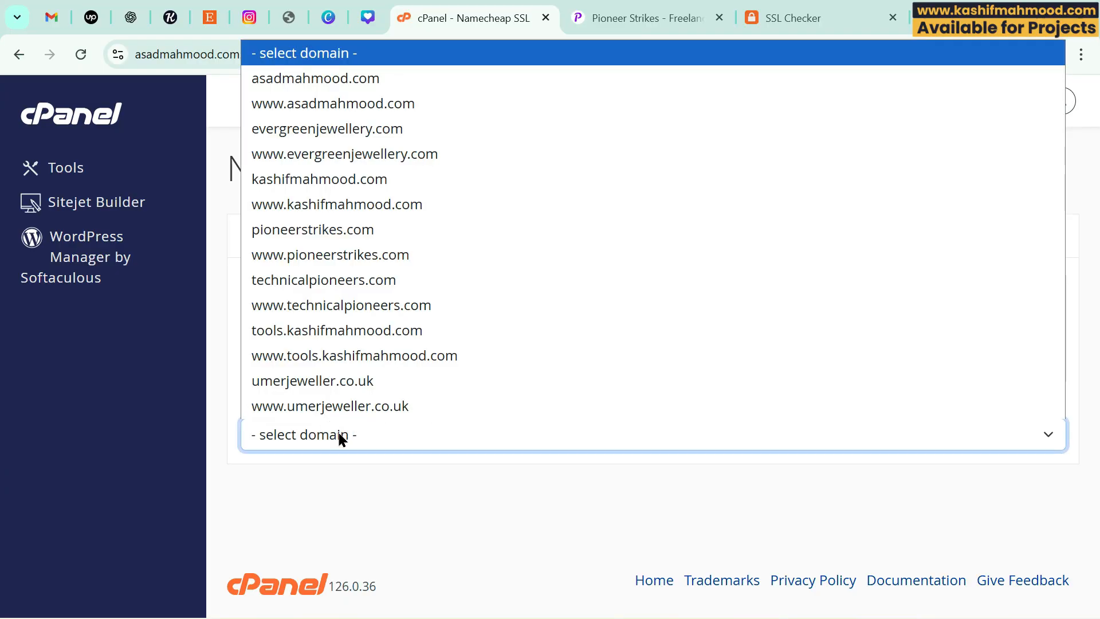
left_click(341, 234)
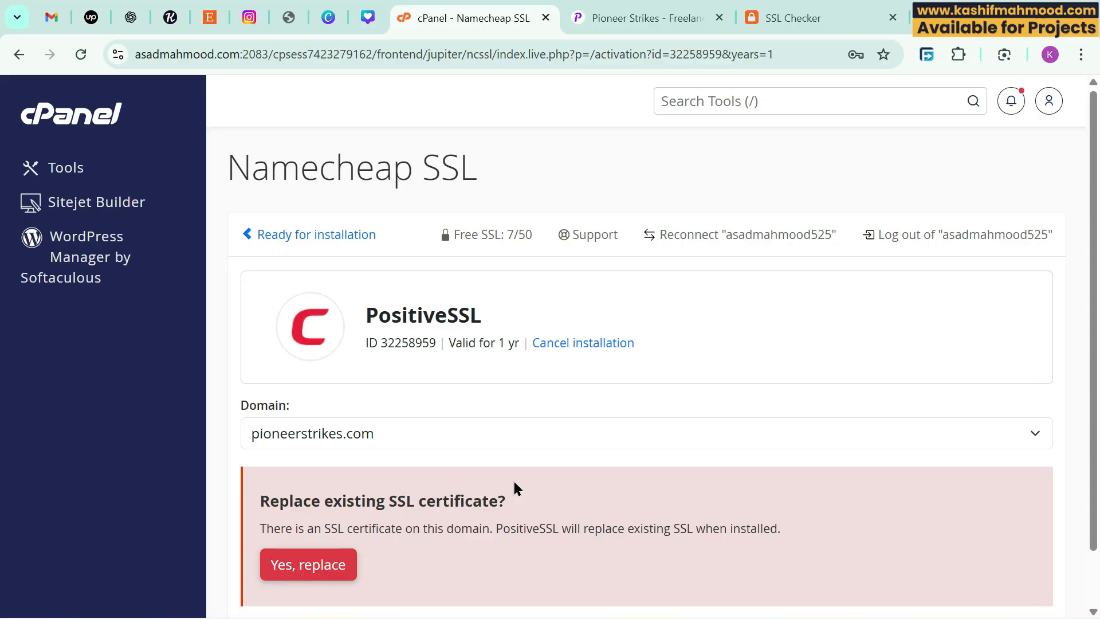
Step: Approve replacing the domain's existing SSL certificate and install the new certificate with the prefilled admin e-mail
scroll(517, 487, "down", 1)
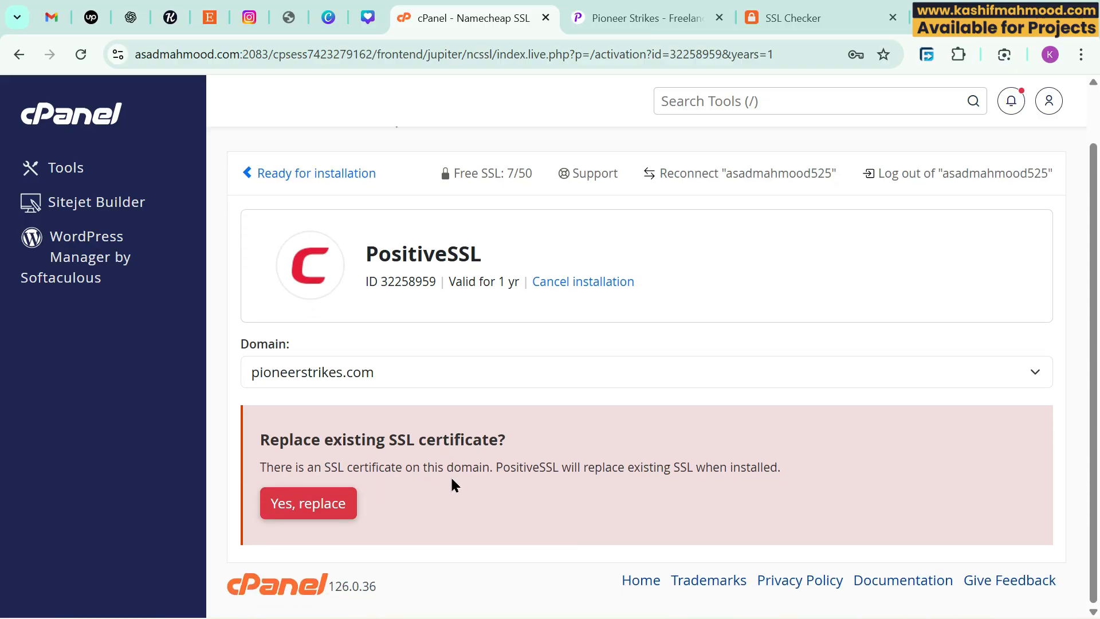
left_click(307, 504)
scroll(447, 511, "down", 1)
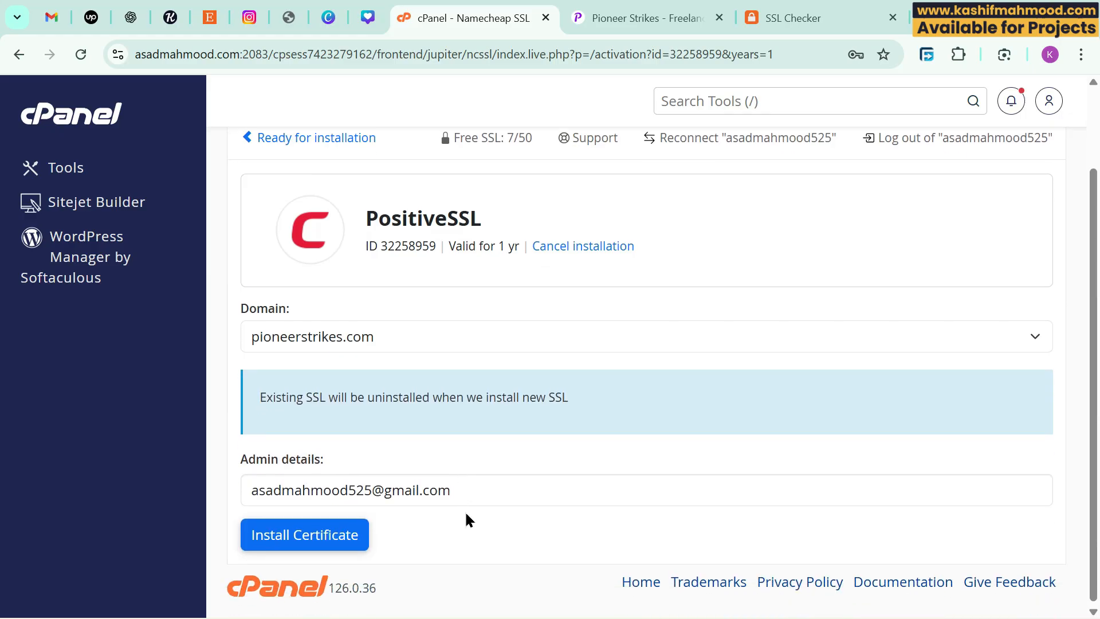
left_click(331, 538)
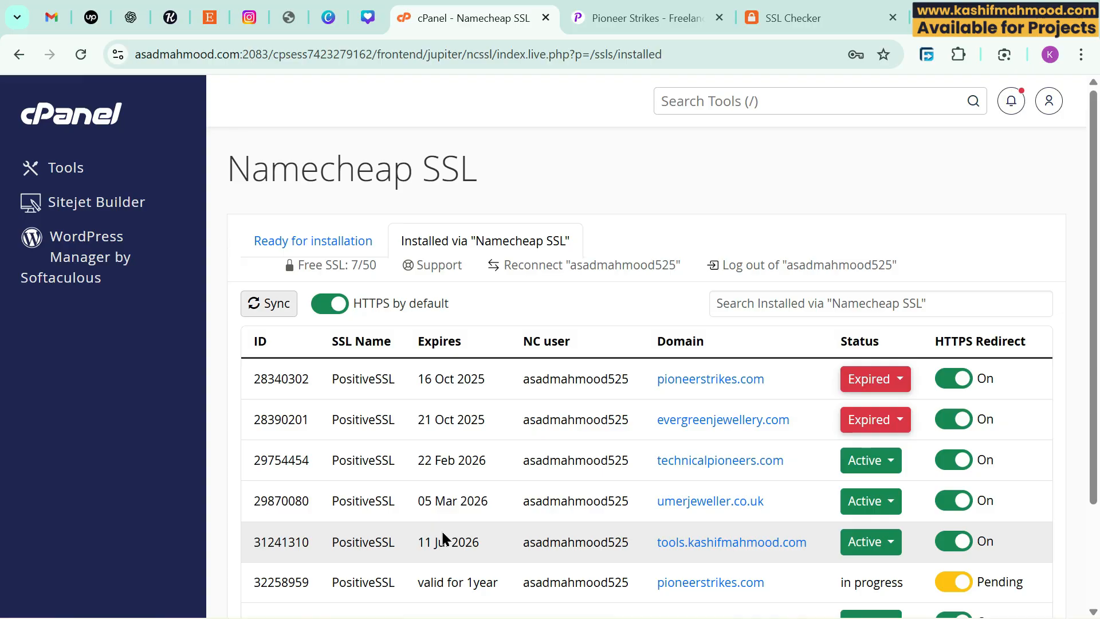
Step: Sync the installed certificates list and check the new pioneerstrikes.com entry
left_click(267, 309)
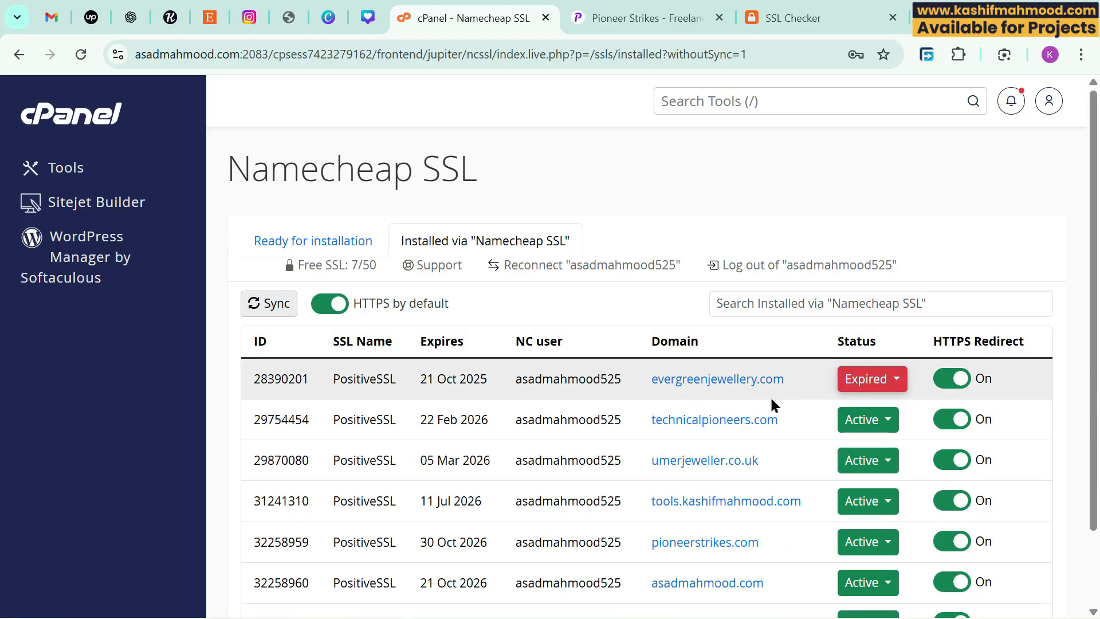
scroll(771, 405, "down", 2)
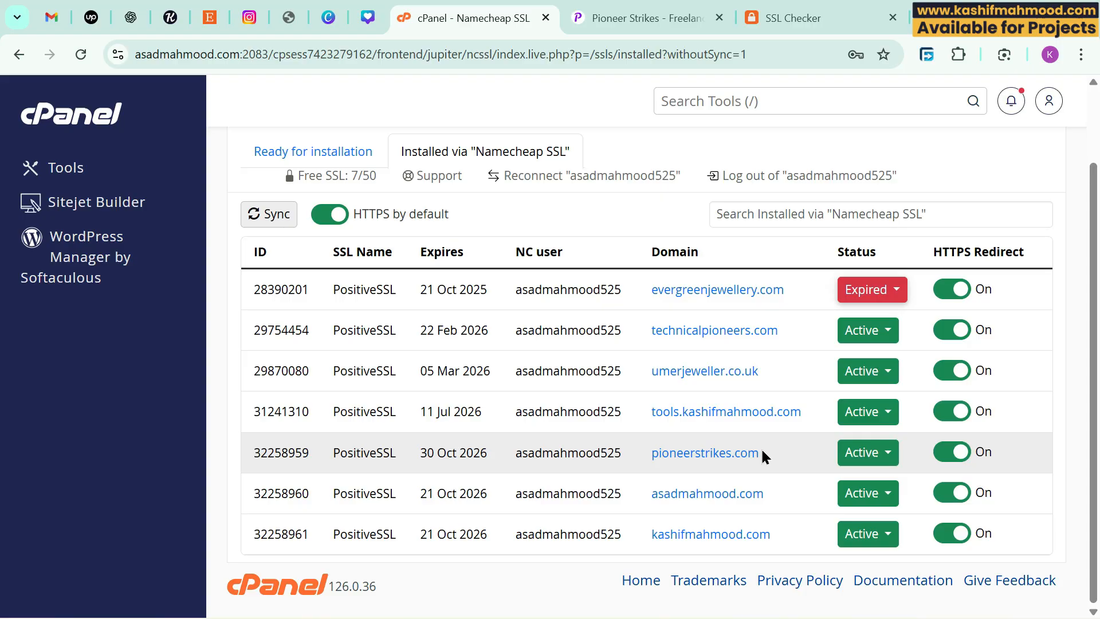
Step: Return to the pioneerstrikes.com site, purge all of its LiteSpeed caches and reload the page
left_click(687, 23)
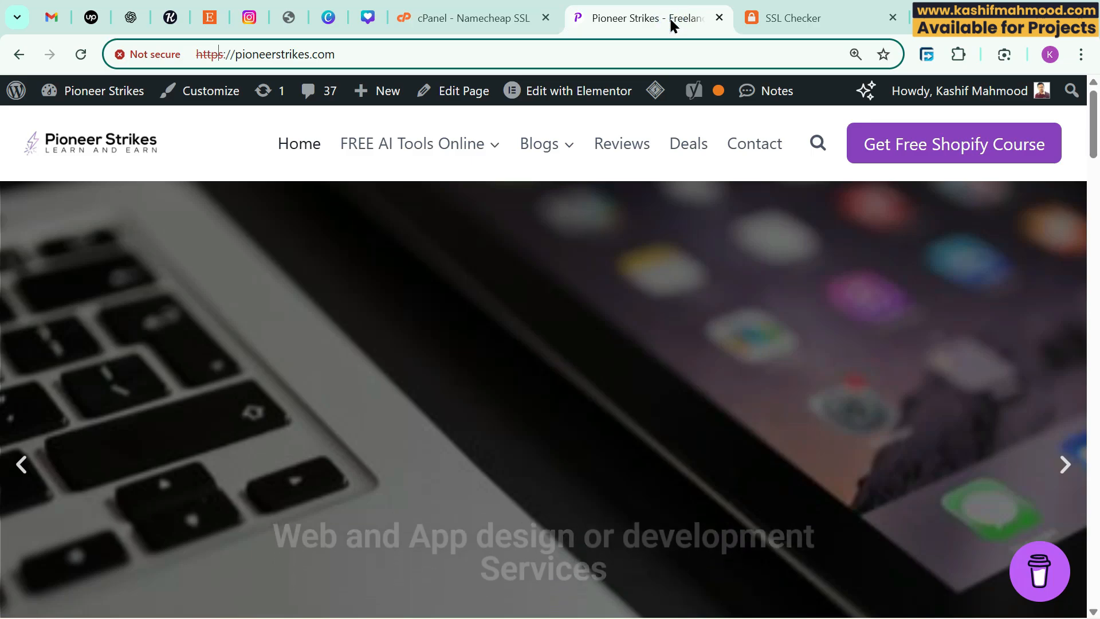
left_click(87, 51)
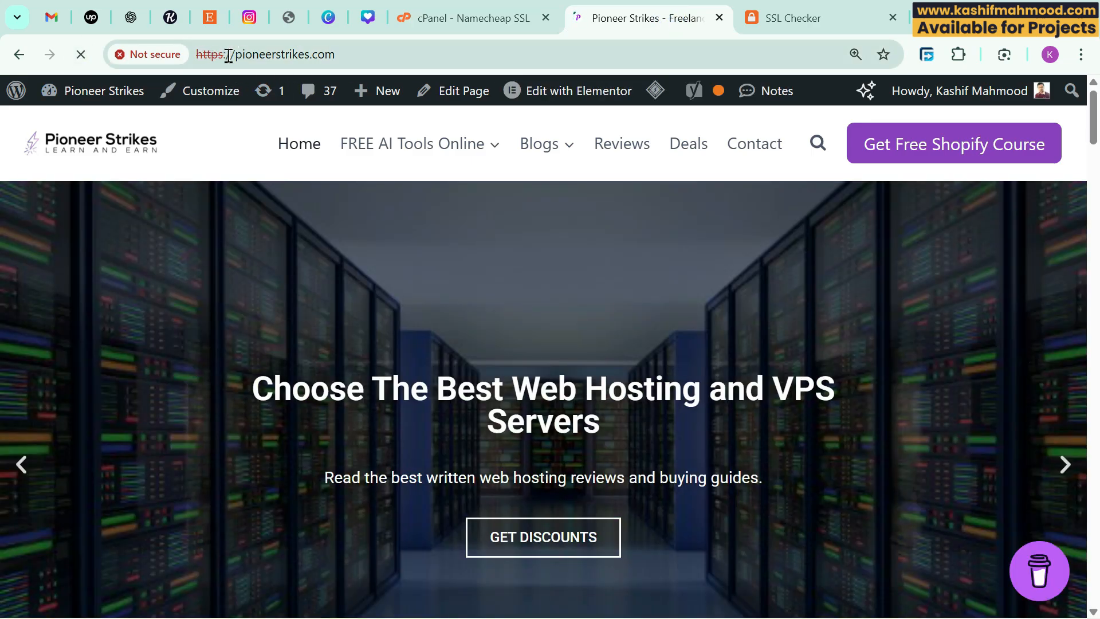
mouse_move(655, 90)
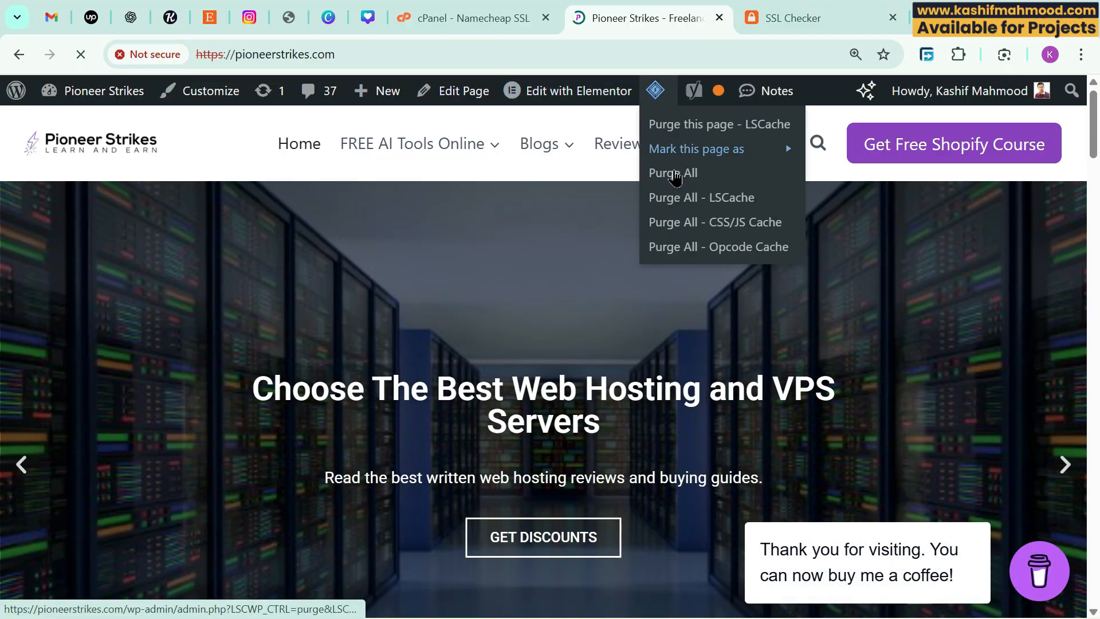
left_click(676, 174)
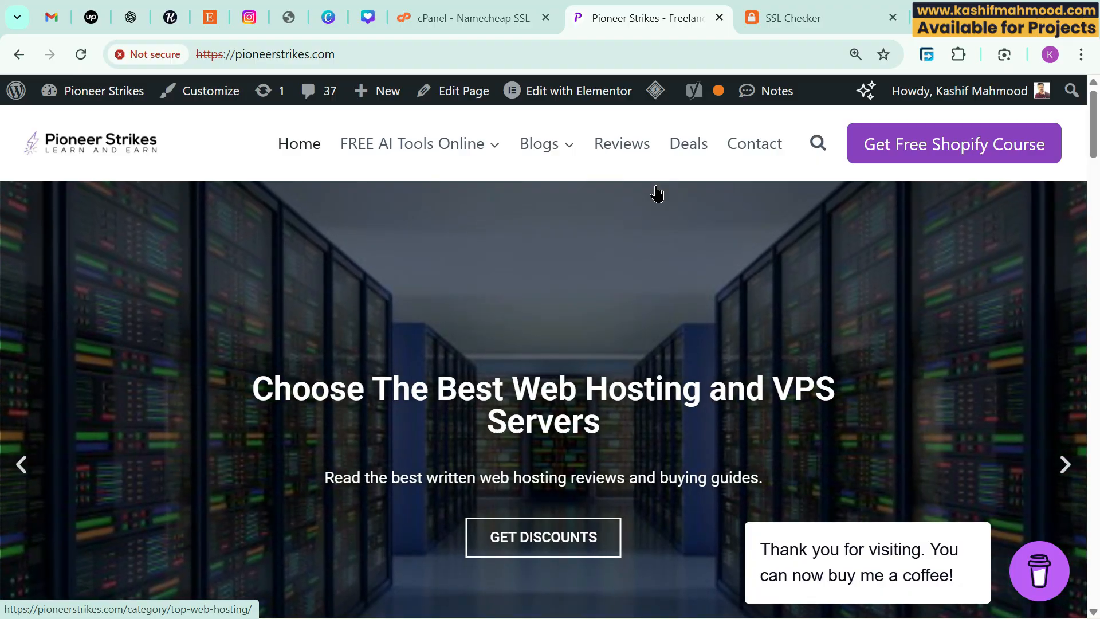
key("F5")
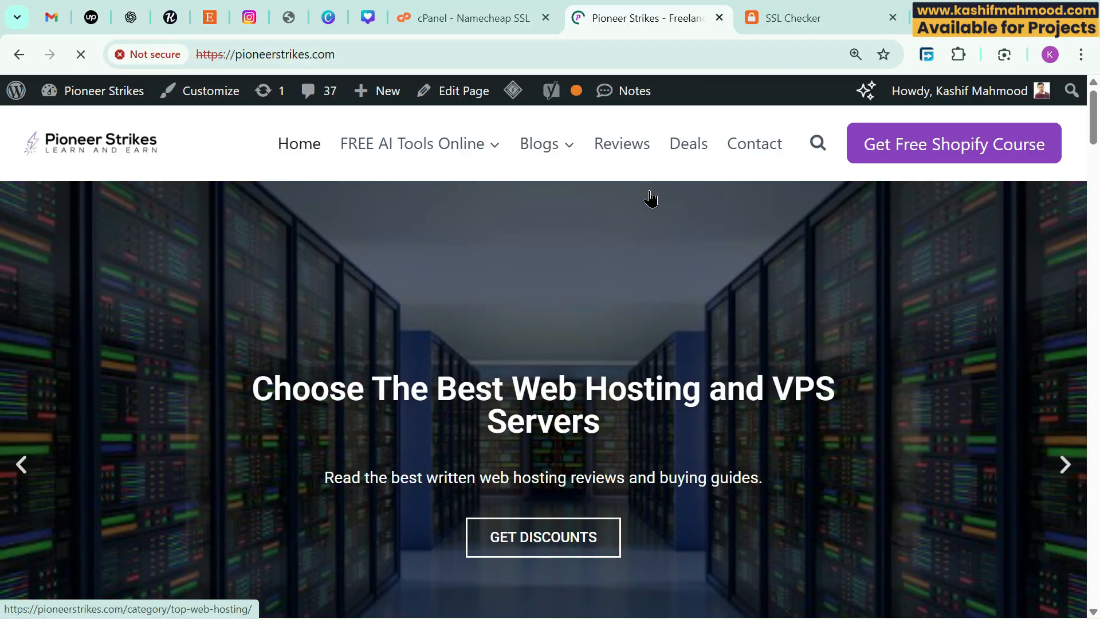
left_click(393, 53)
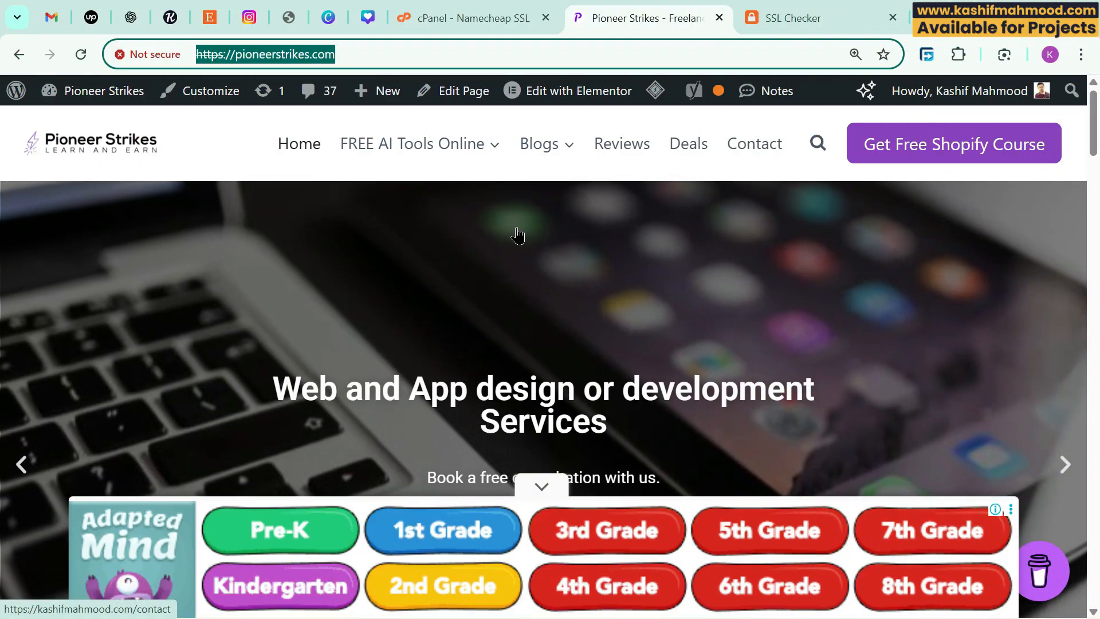
key("ctrl+c")
key("ctrl+shift+n")
key("ctrl+v")
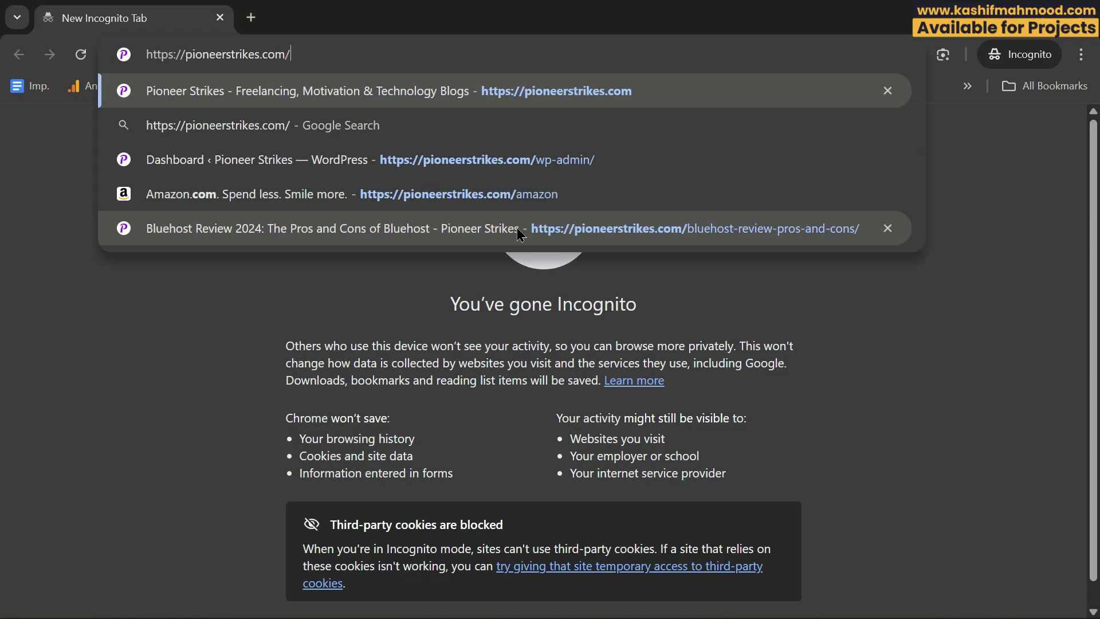
key("Return")
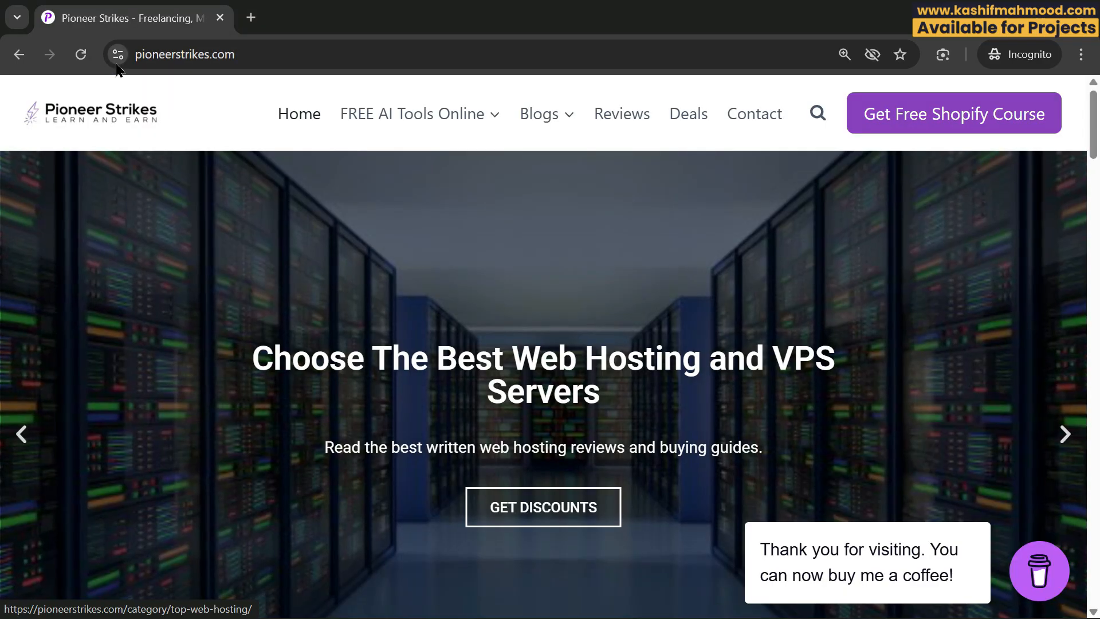
left_click(117, 55)
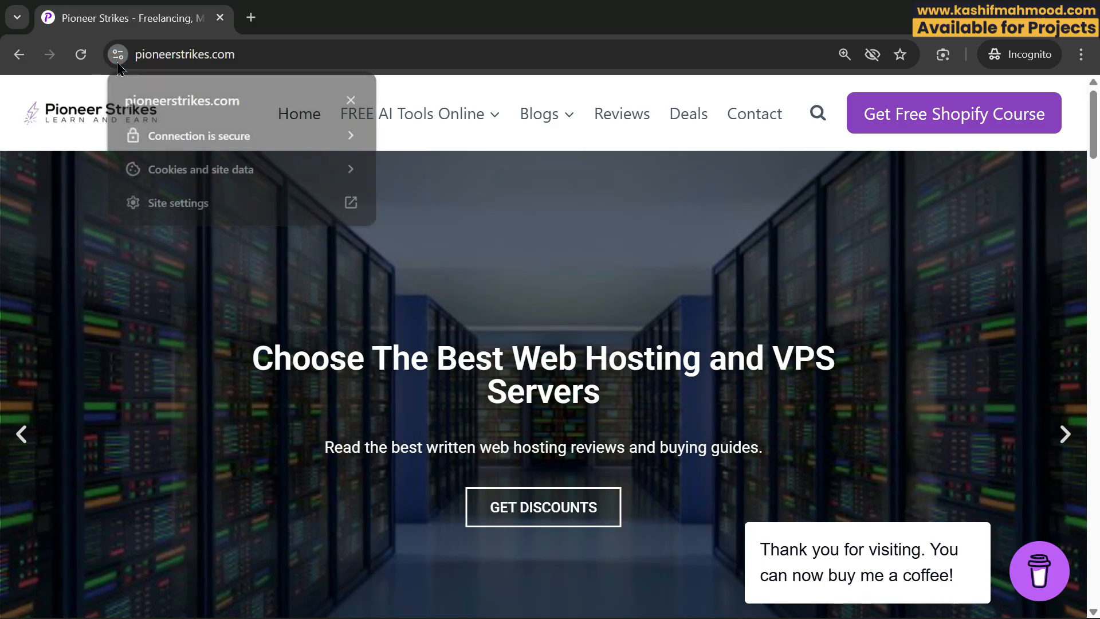
left_click(240, 138)
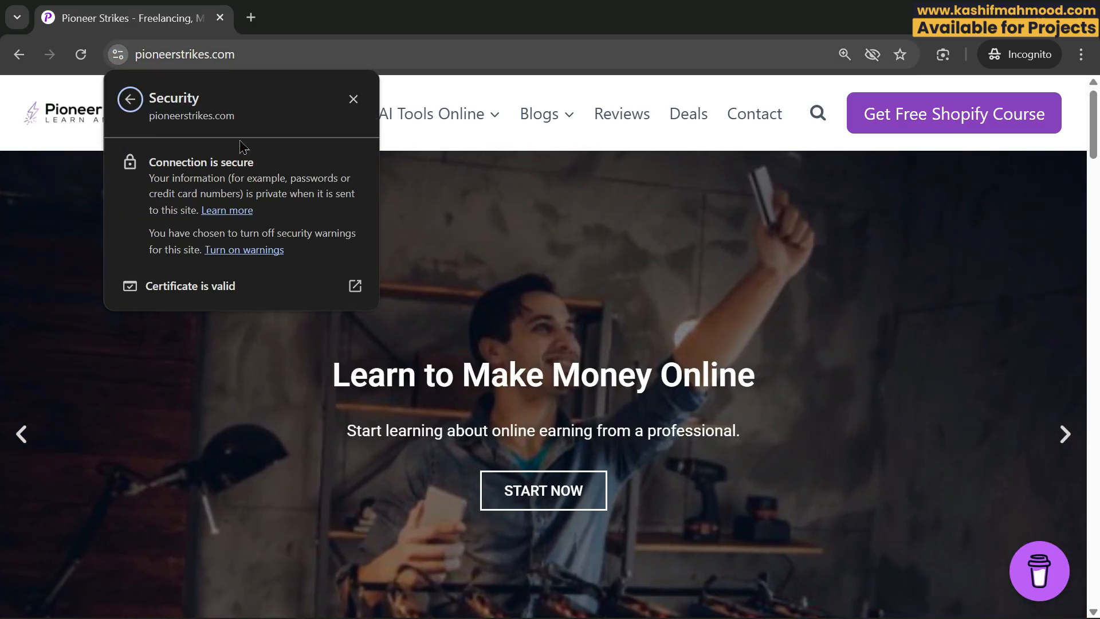
Step: Copy the site's address from the Incognito window, minimize that window and switch to the SSL Checker page
left_click(221, 56)
right_click(220, 57)
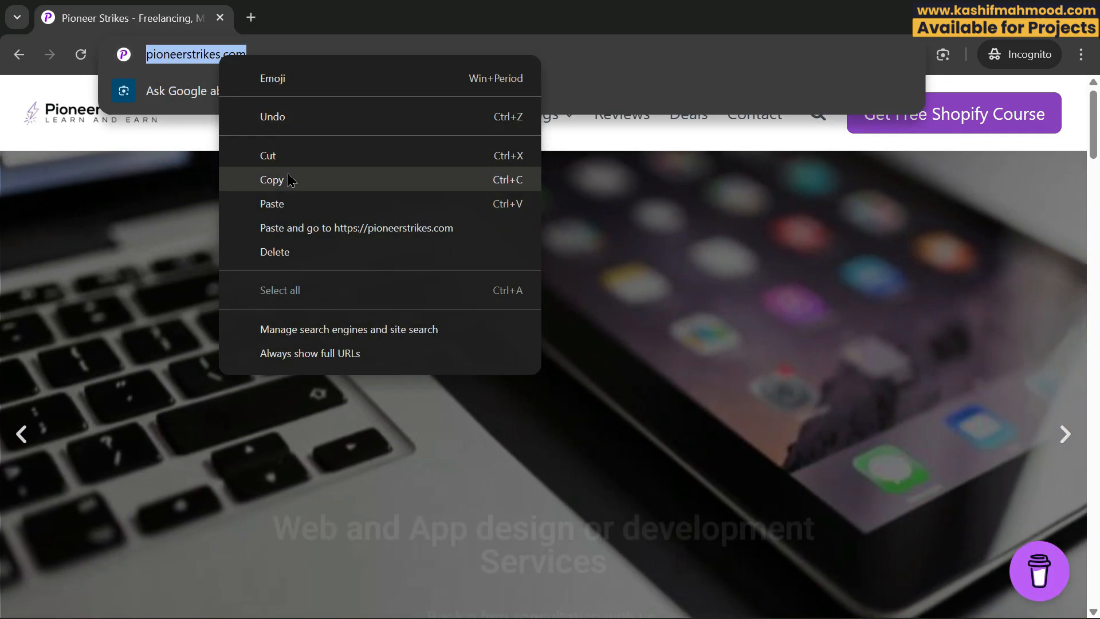
left_click(275, 171)
key("super+Down")
key("super+Down")
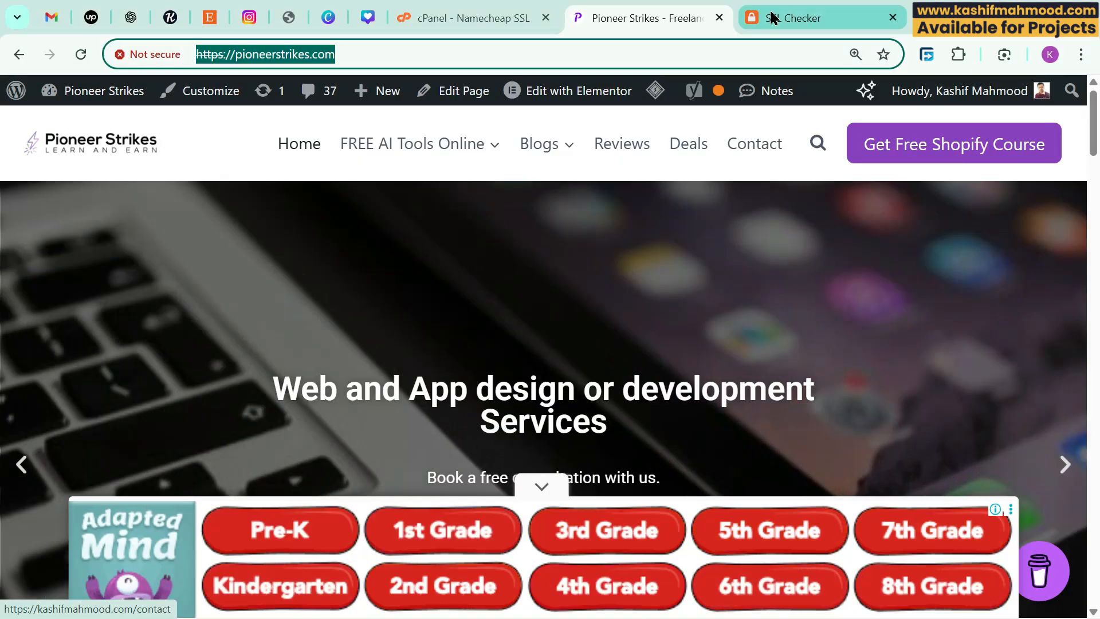
left_click(745, 20)
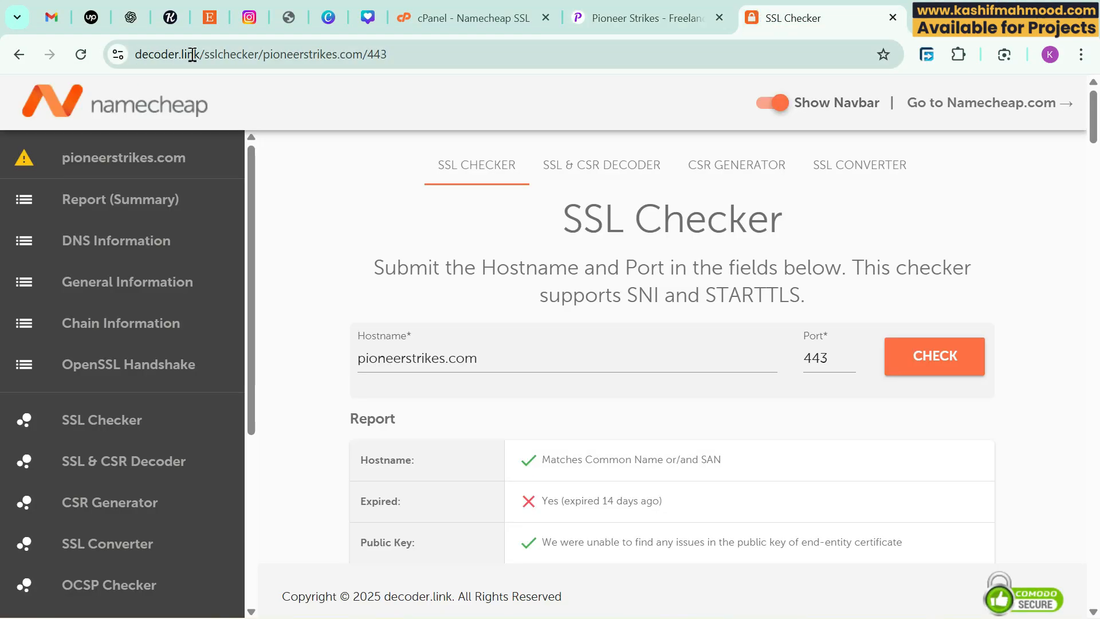
Step: Examine the hostname and the Expired entry in the existing SSL Checker report
left_click(462, 357)
left_click(488, 354)
left_click_drag(488, 354, 349, 357)
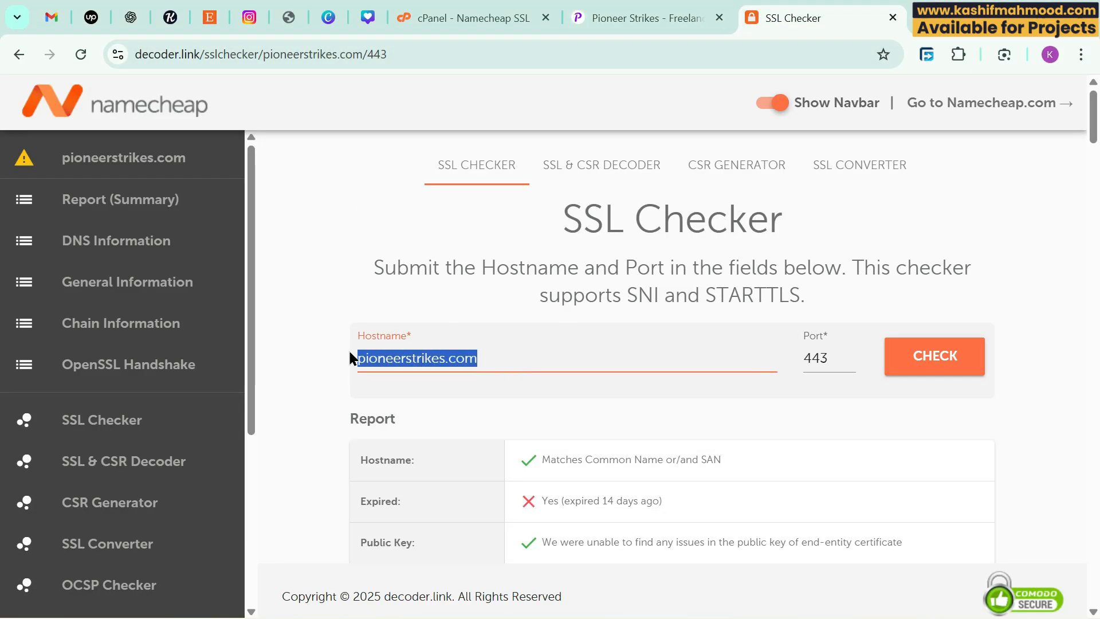
scroll(580, 389, "down", 2)
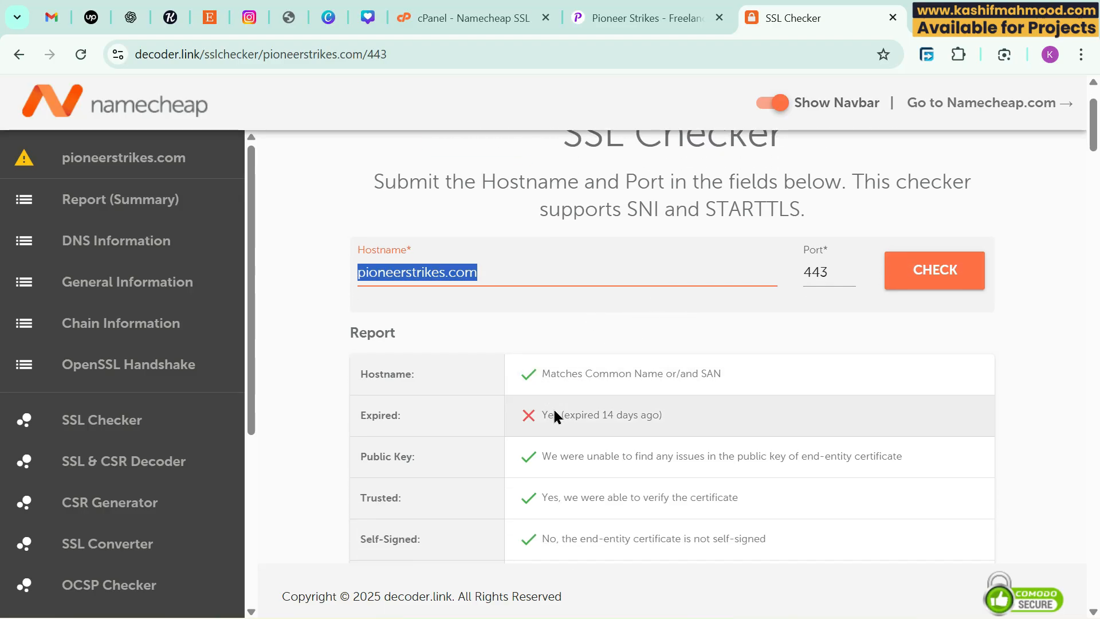
left_click_drag(542, 415, 685, 419)
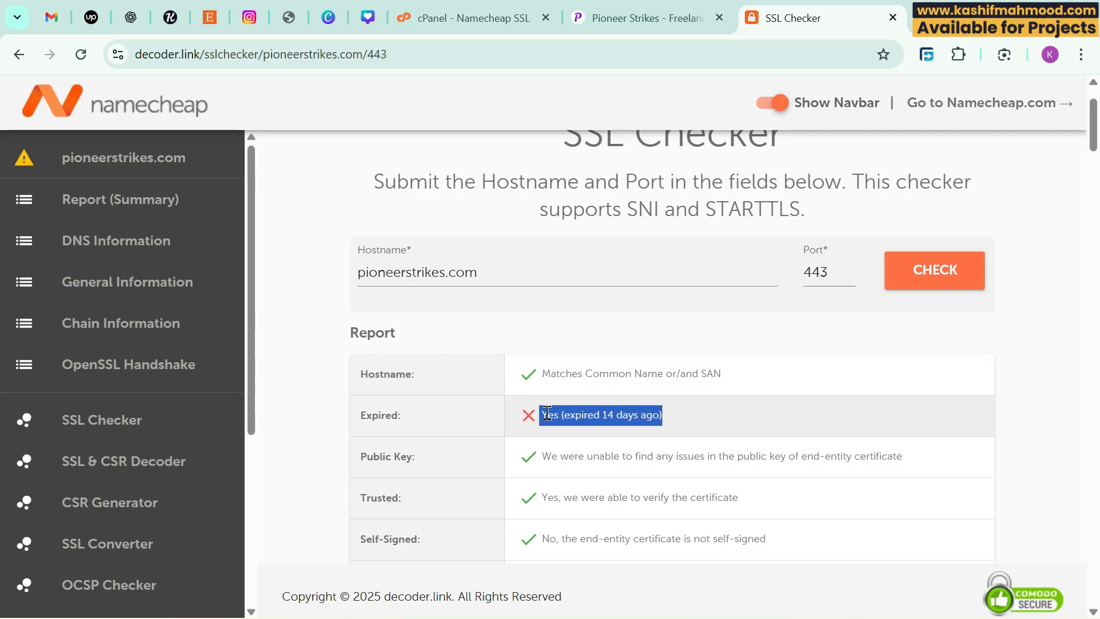
Step: Rerun the SSL check for pioneerstrikes.com on port 443 and examine the new report's Expired entry
left_click(935, 270)
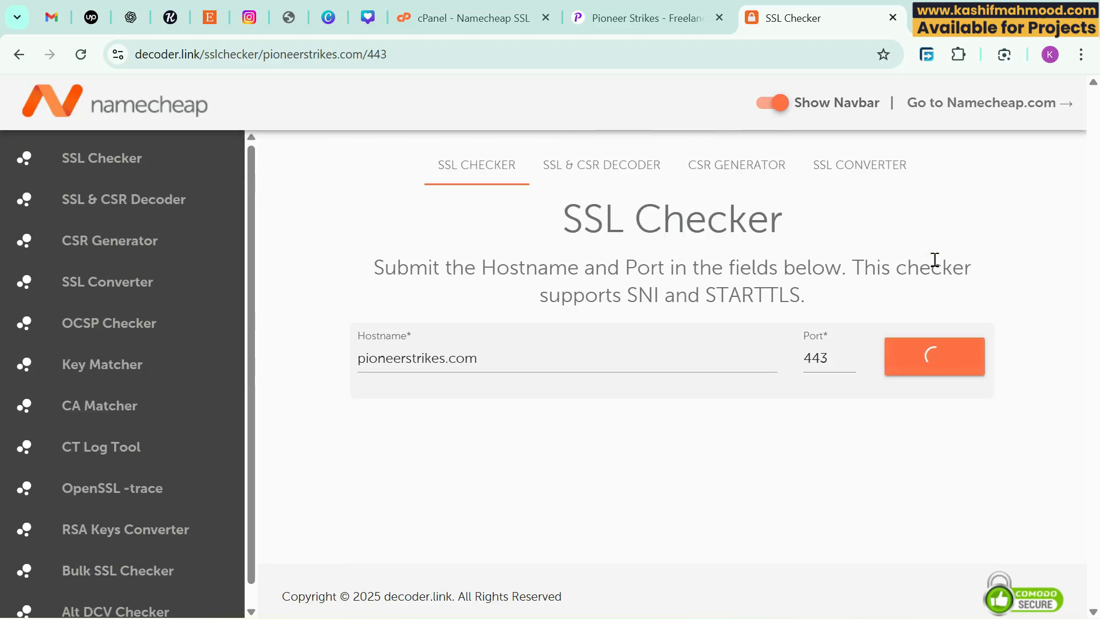
scroll(908, 256, "down", 3)
left_click_drag(673, 387, 540, 389)
left_click(697, 388)
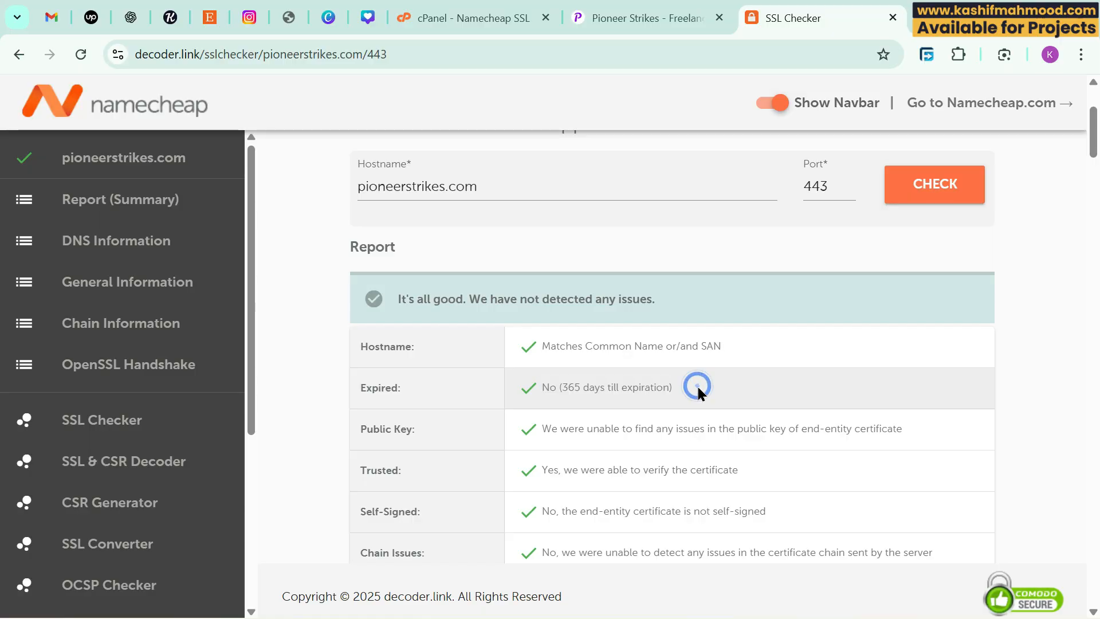